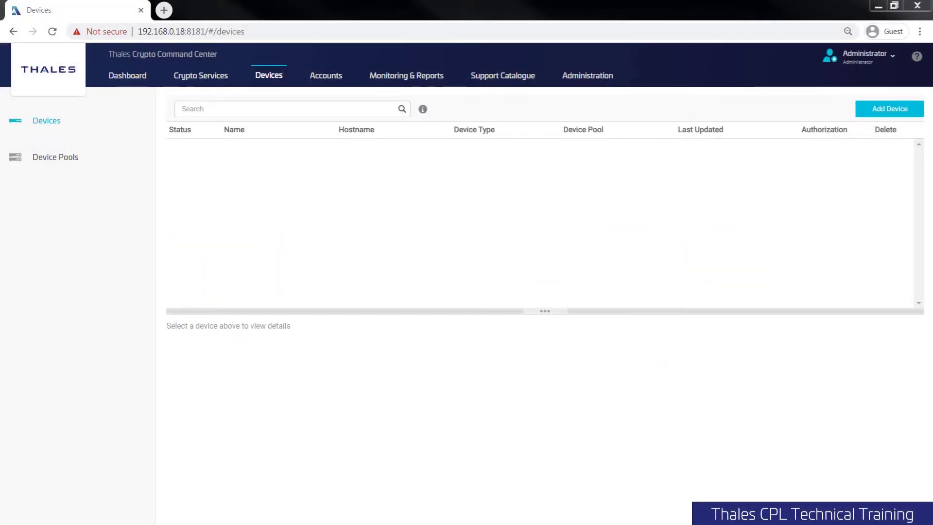
- In the HSM terminal, check the REST API service status with 'webserver show'
key(alt+Tab)
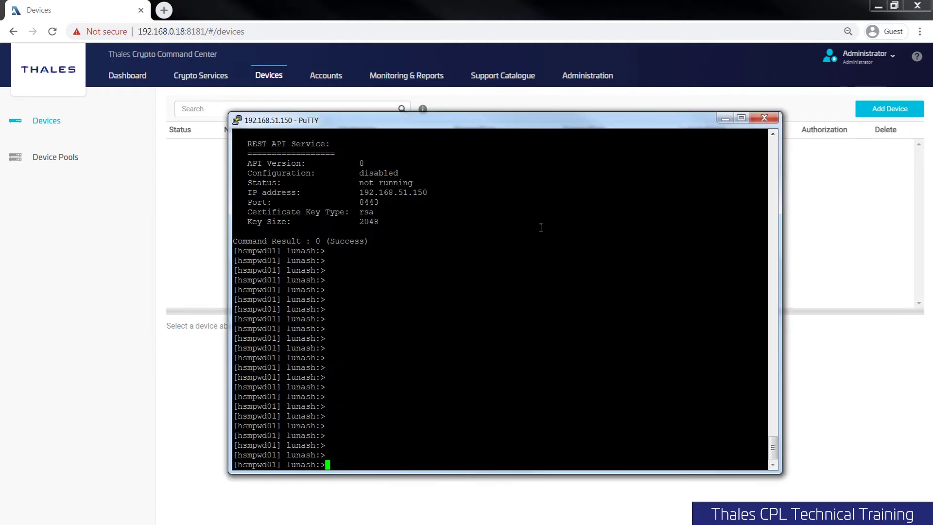
drag(496, 127, 509, 138)
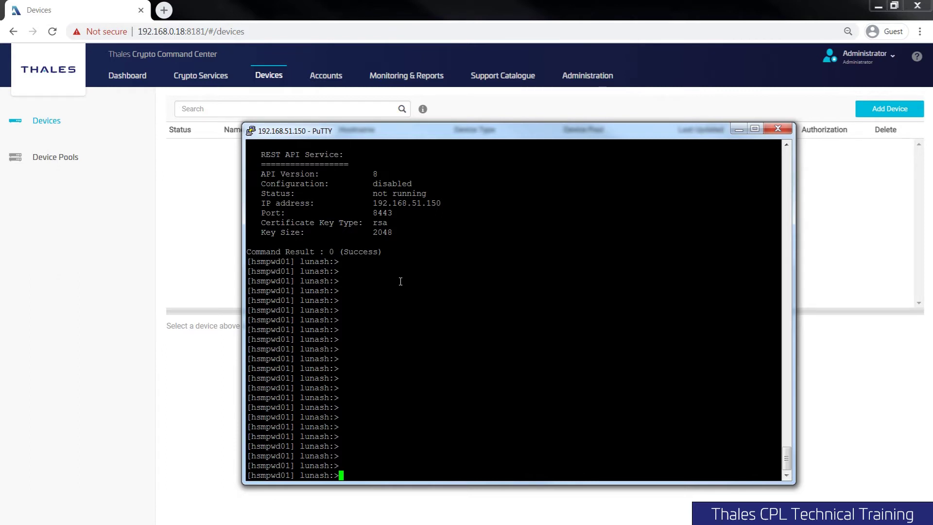
text(webserver show)
key(Return)
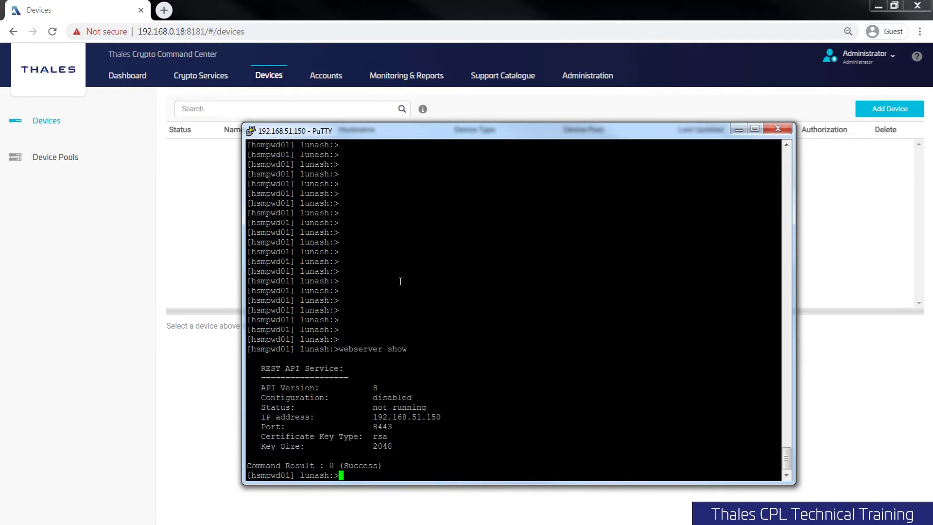
- Highlight the disabled status, REST API Service heading, IP address and port 8443 lines
double_click(389, 397)
mouse_move(259, 369)
mouse_down()
mouse_move(388, 384)
mouse_move(255, 385)
mouse_up()
triple_click(303, 417)
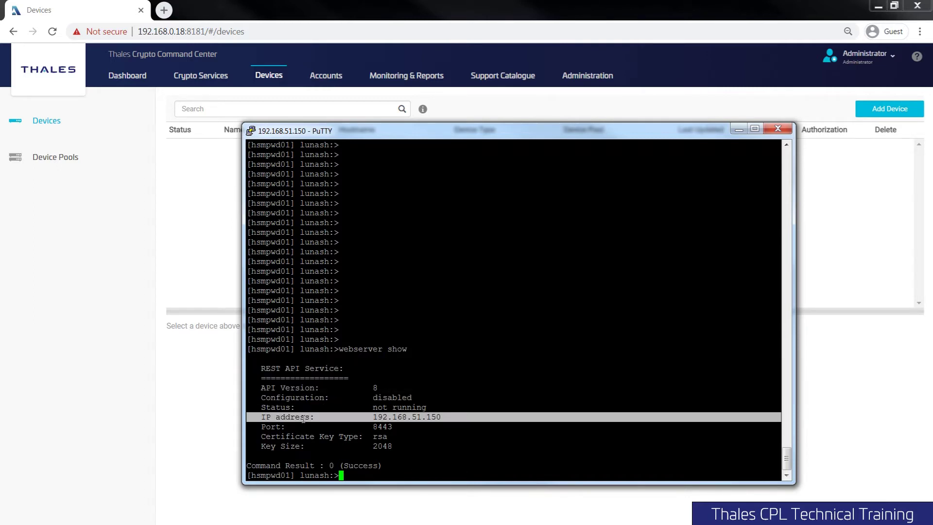
double_click(302, 426)
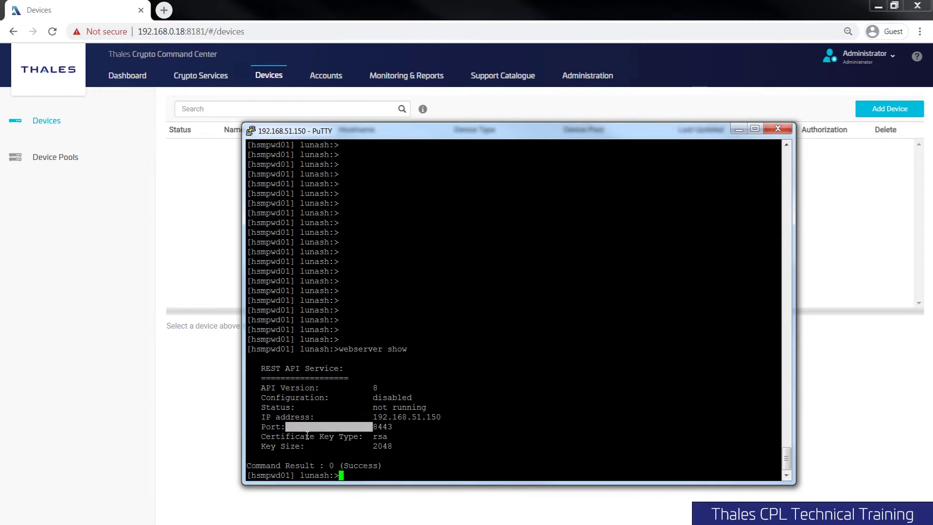
click(436, 451)
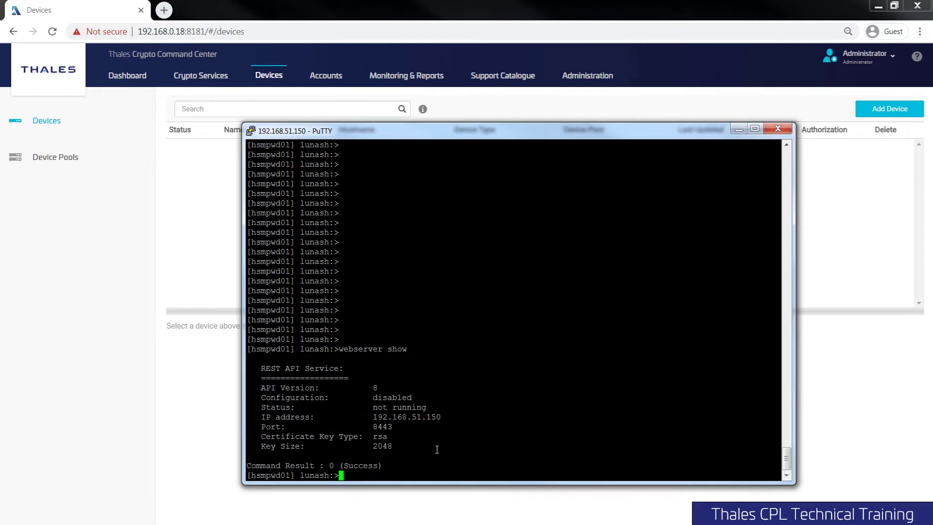
- List the options of the webserver, certificate and certificate generate subcommands
text(webserver)
key(Return)
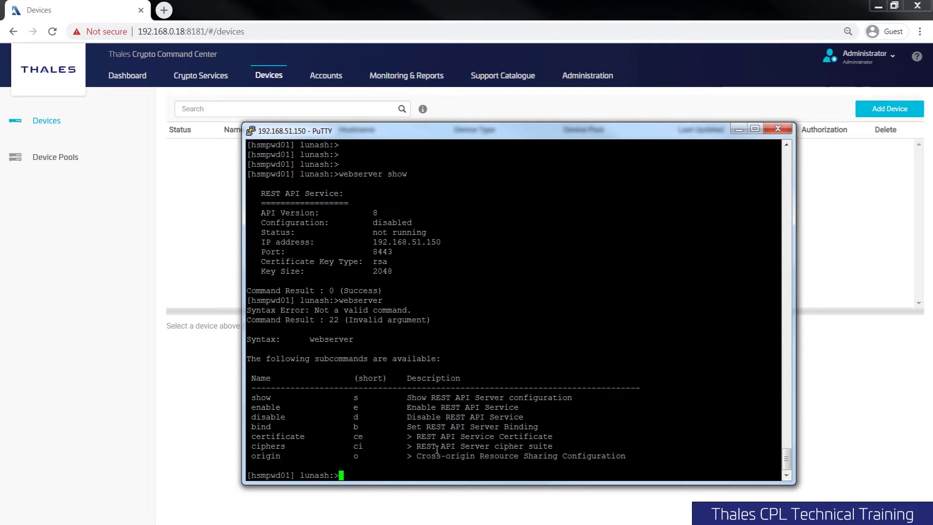
key(Up)
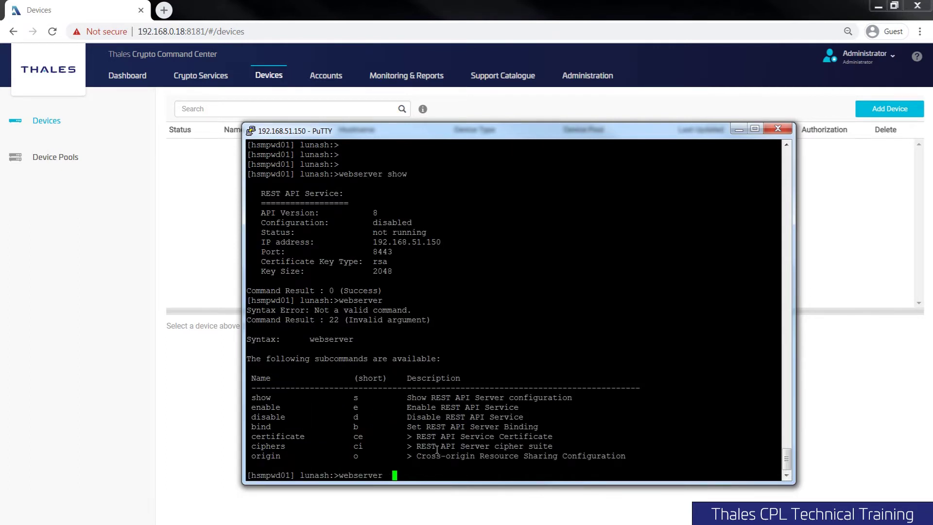
text(b)
key(BackSpace)
text(ce)
key(Return)
key(Up)
text(g)
key(Return)
- Generate a 2048-bit RSA REST API certificate, confirming the warning with 'proceed'
key(Up)
text(-keyt)
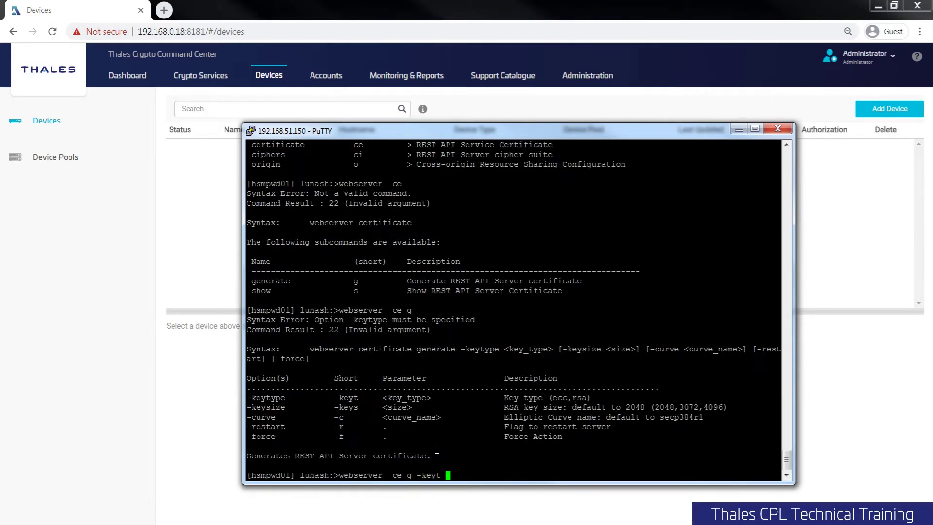
text( rsa -keys 2048)
key(Return)
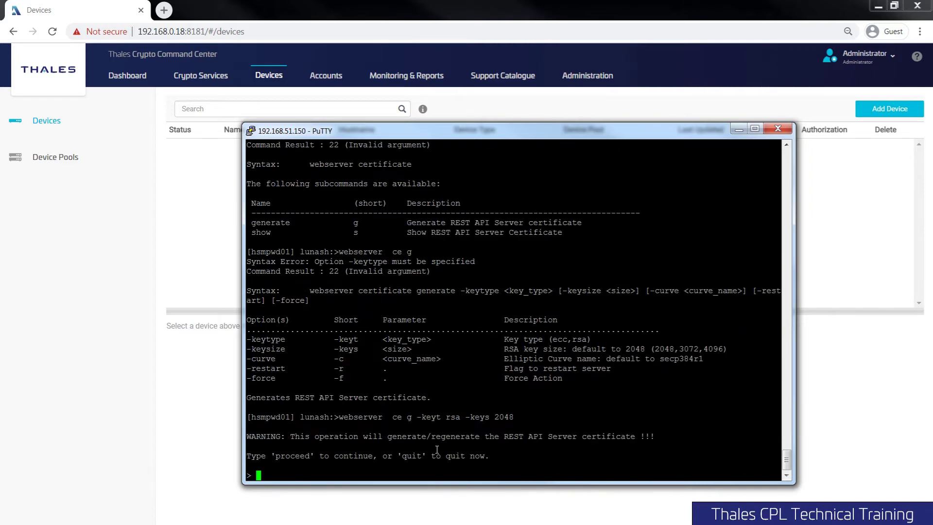
text(proceed)
key(Return)
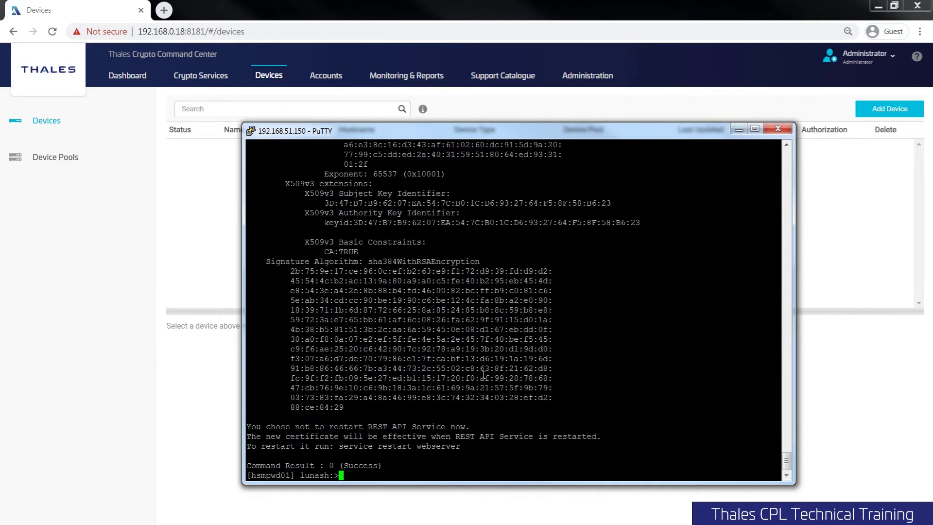
mouse_move(560, 392)
mouse_down()
mouse_move(486, 378)
mouse_move(314, 263)
mouse_up()
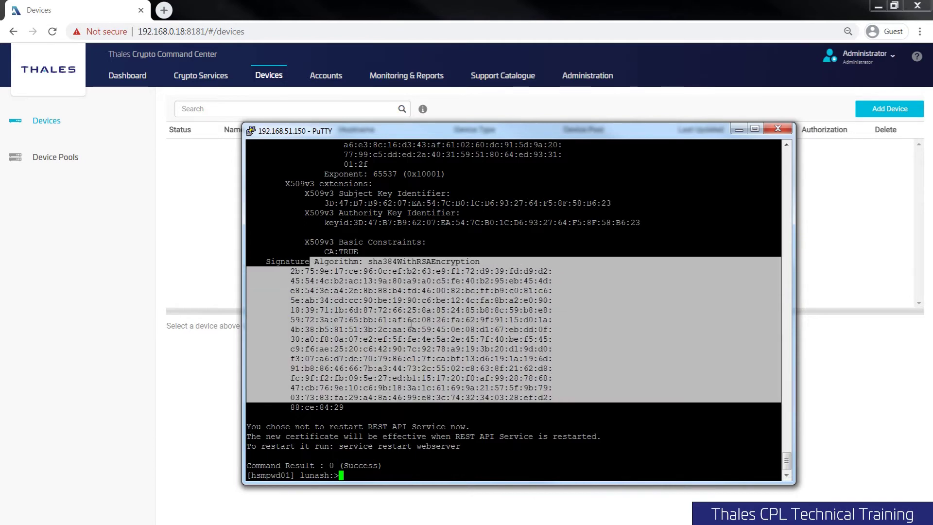
scroll(412, 323, up, 11)
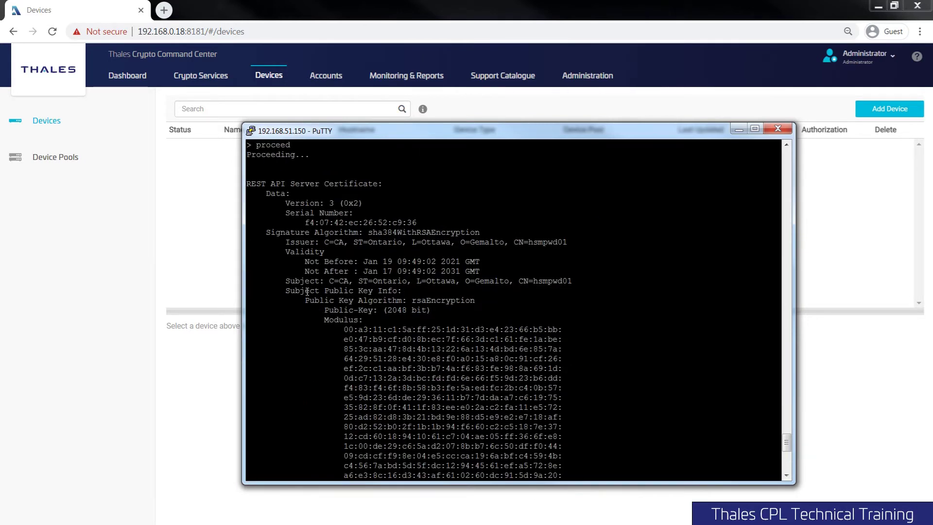
drag(307, 292, 588, 444)
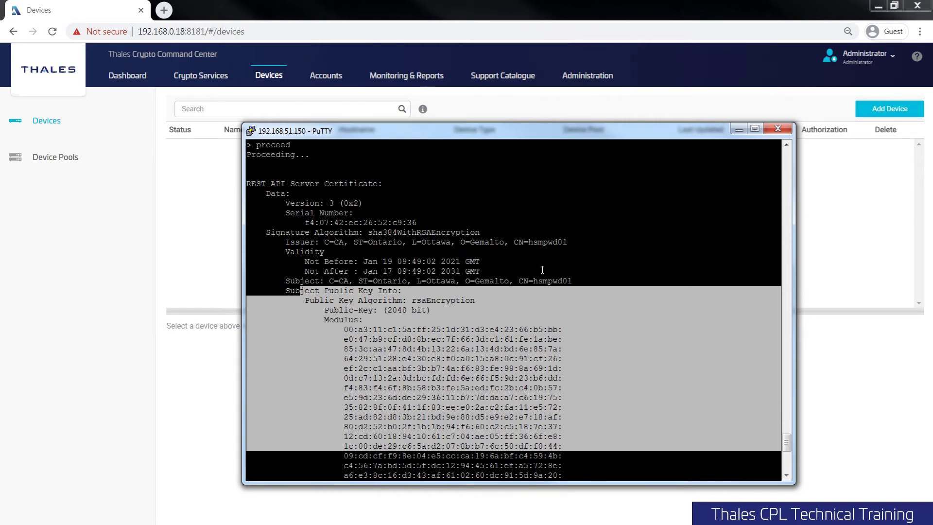
double_click(545, 241)
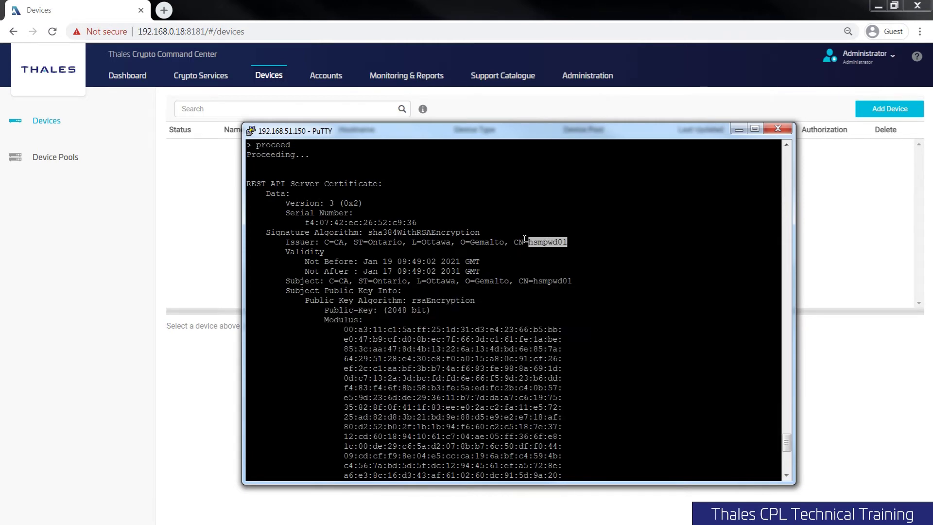
scroll(489, 307, down, 11)
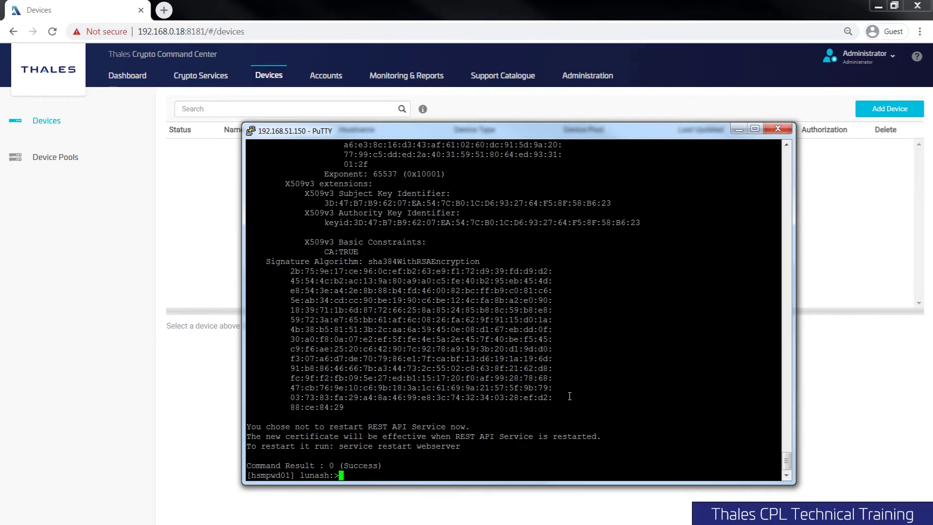
text(w)
text(ebserver )
text(ser)
- Run 'webserver show' and point out that the REST API service is not running
key(BackSpace)
key(BackSpace)
text(how)
key(Return)
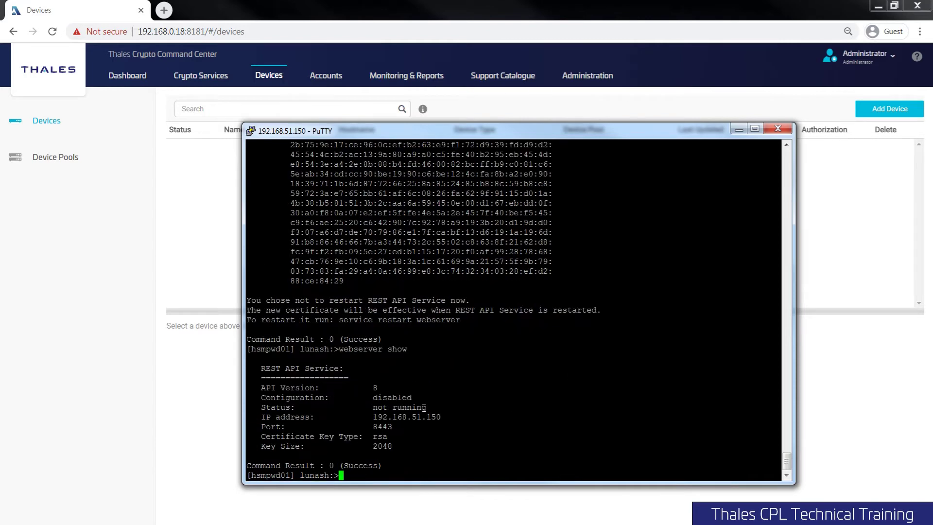
triple_click(407, 408)
click(422, 441)
- Enable the REST API service with 'proceed' and confirm it shows enabled and running
text(webserver enable)
key(Return)
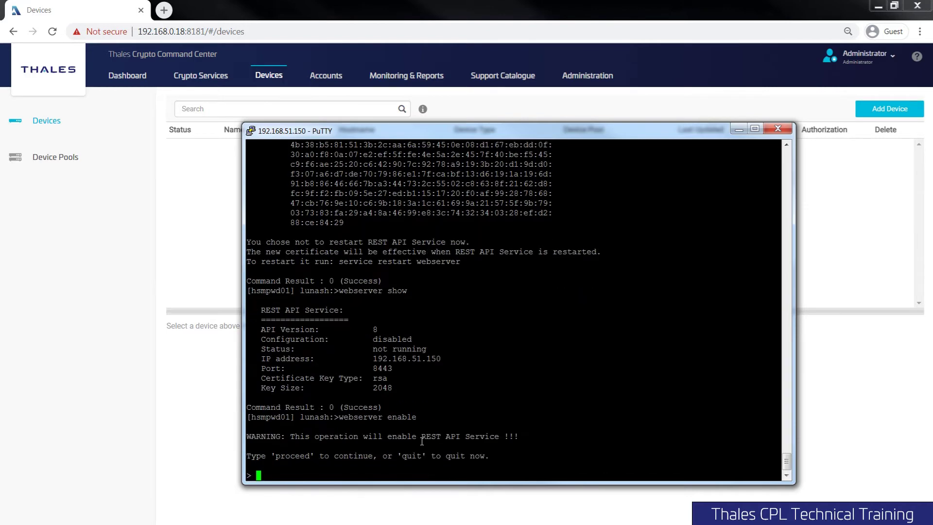
text(proceed)
key(Return)
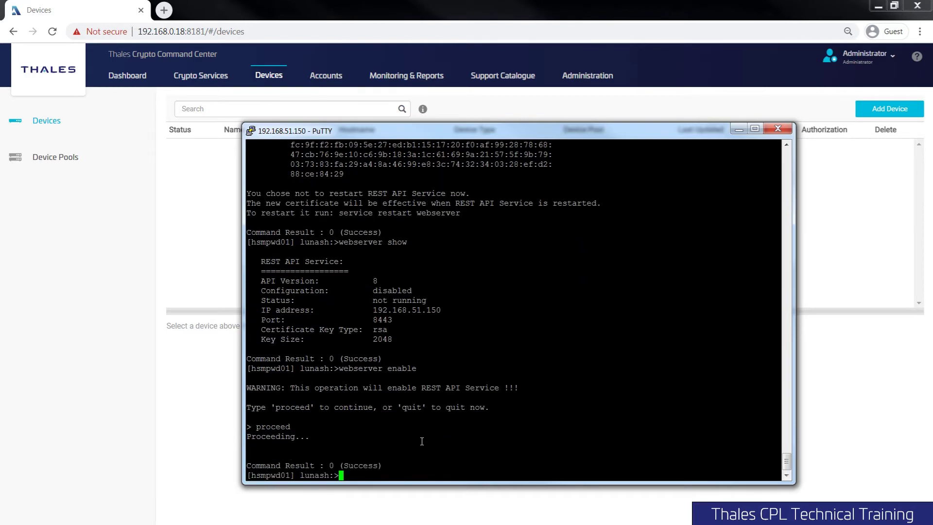
key(Up)
key(BackSpace)
key(BackSpace)
key(BackSpace)
key(BackSpace)
key(BackSpace)
key(BackSpace)
key(BackSpace)
text(show)
key(Return)
text(webserver )
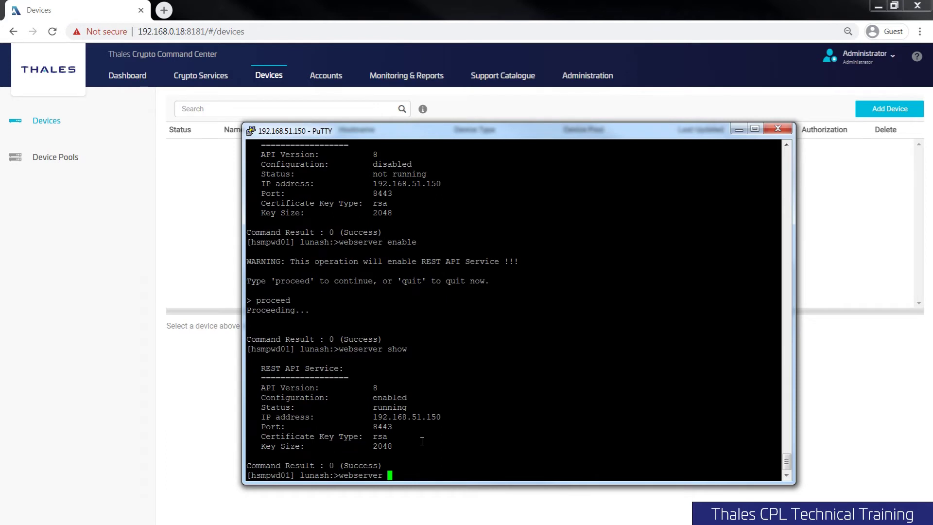
text(bind)
- Try 'webserver bind' bare and with eth0 to see its required syntax
key(Return)
key(Up)
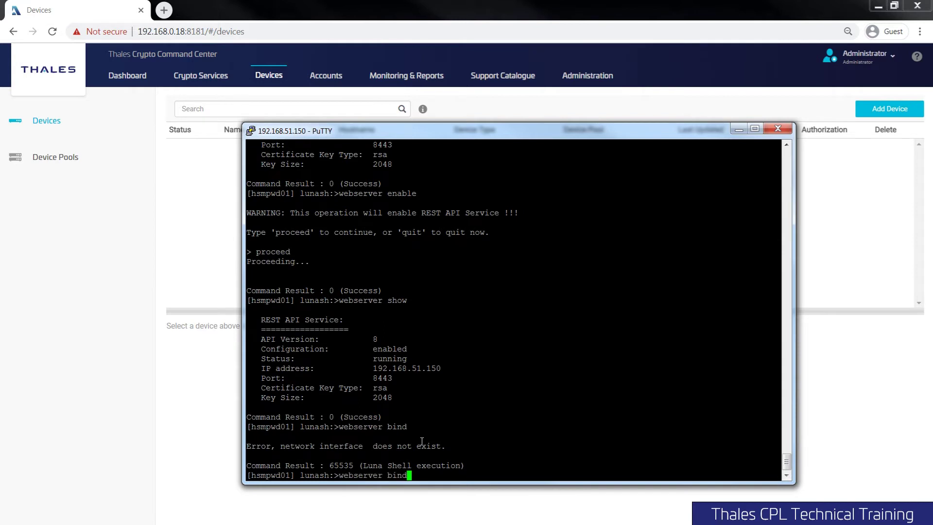
text(eth0)
key(Return)
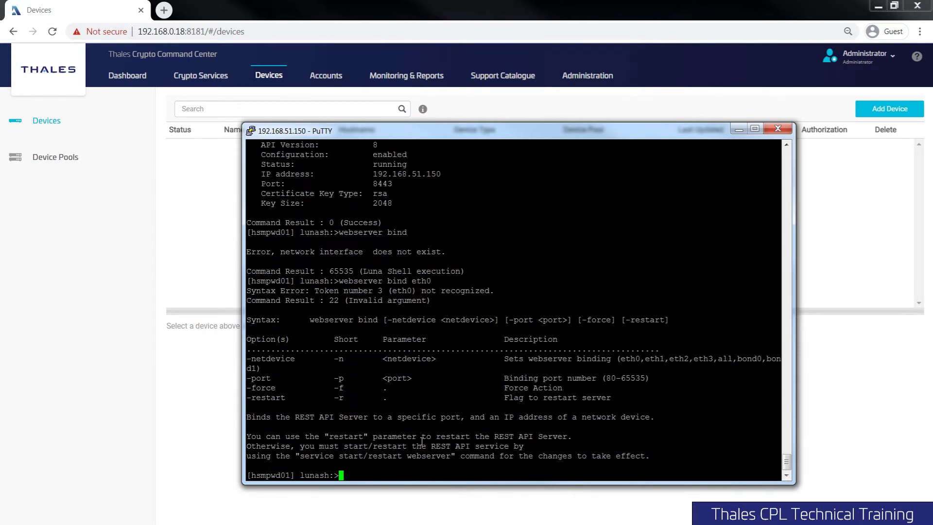
- Run the corrected 'webserver bind -n eth0 -port 8443' command
key(Up)
key(Left)
key(Left)
key(Left)
key(Left)
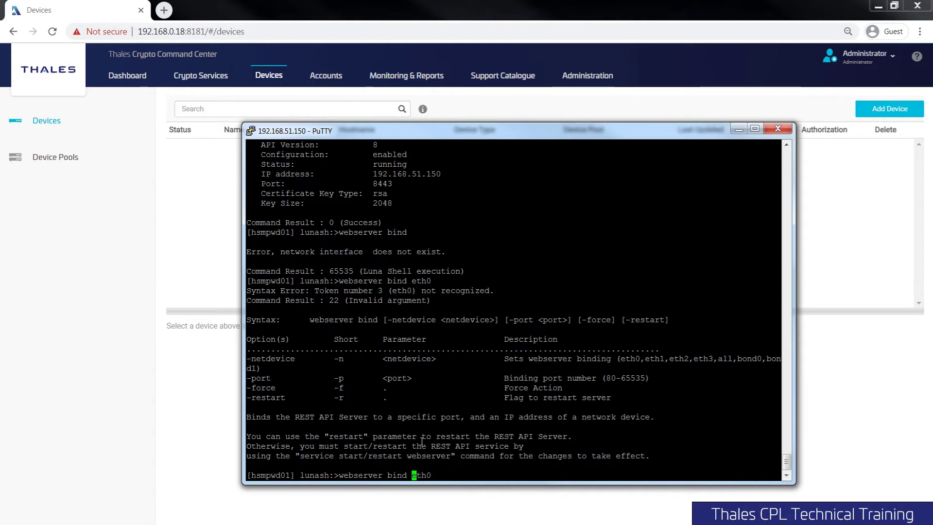
text(-n)
key(Right)
key(Right)
key(Right)
key(Right)
text(- port 8443)
key(Return)
key(Up)
key(Left)
key(Left)
key(Left)
key(Left)
key(Left)
key(Left)
key(Left)
key(Left)
key(Left)
key(BackSpace)
key(Return)
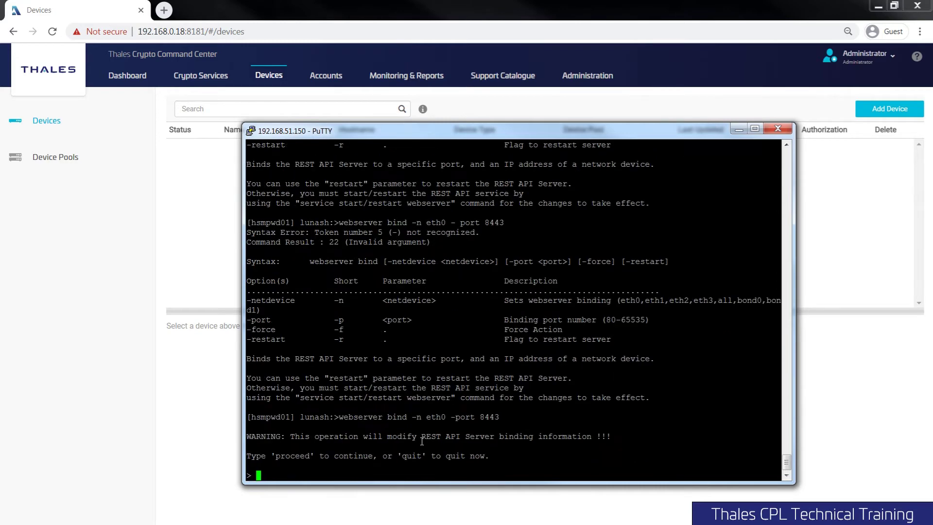
- Confirm the eth0 binding with 'proceed' and restart the webserver service
text(proceed)
key(Return)
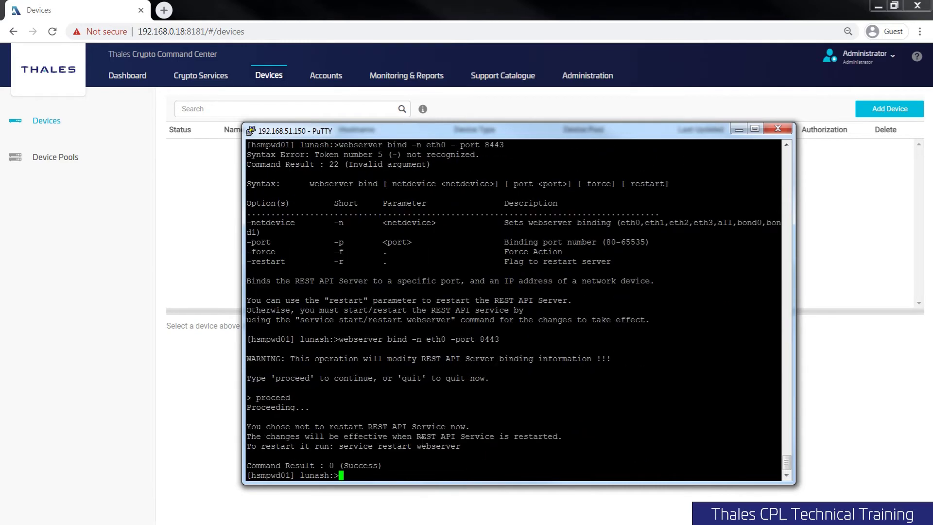
text(service restart webs erver)
key(Return)
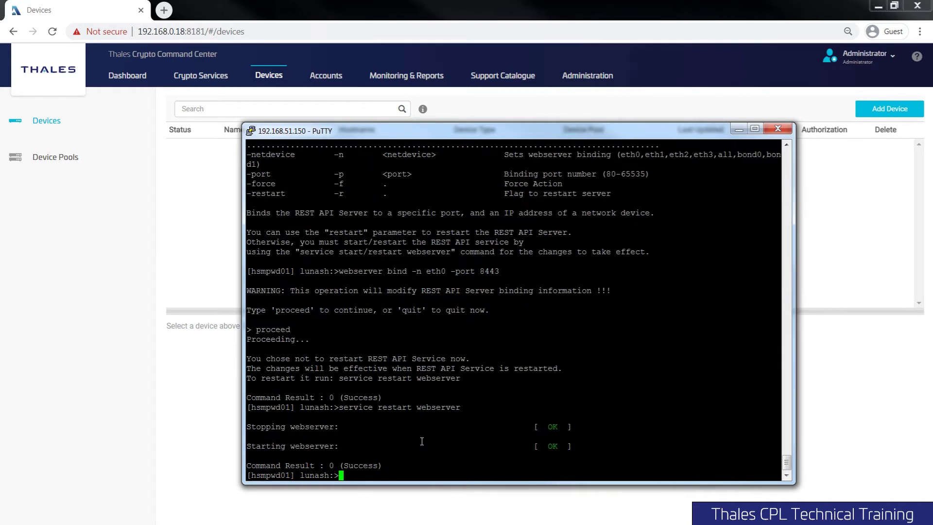
- Verify the REST API runs on 192.168.51.150 port 8443, then move PuTTY aside
text(webserver show)
key(Return)
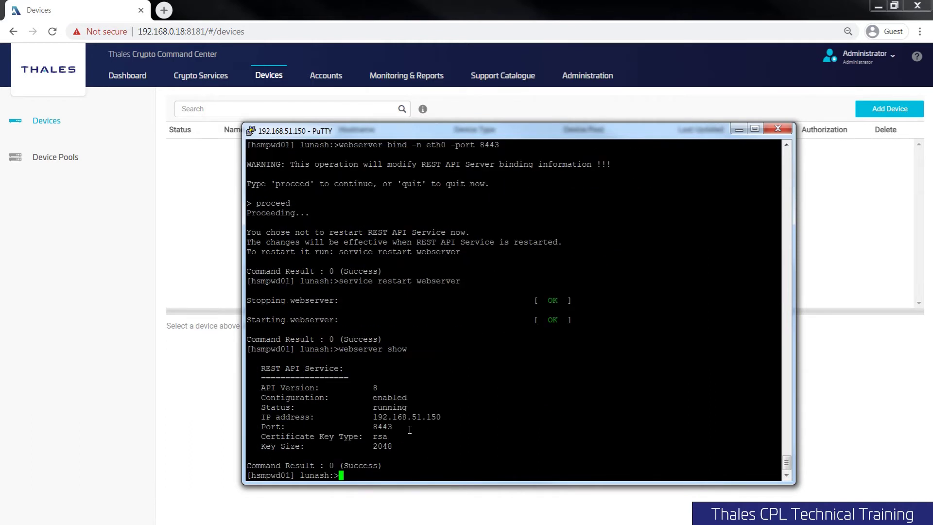
drag(372, 417, 441, 417)
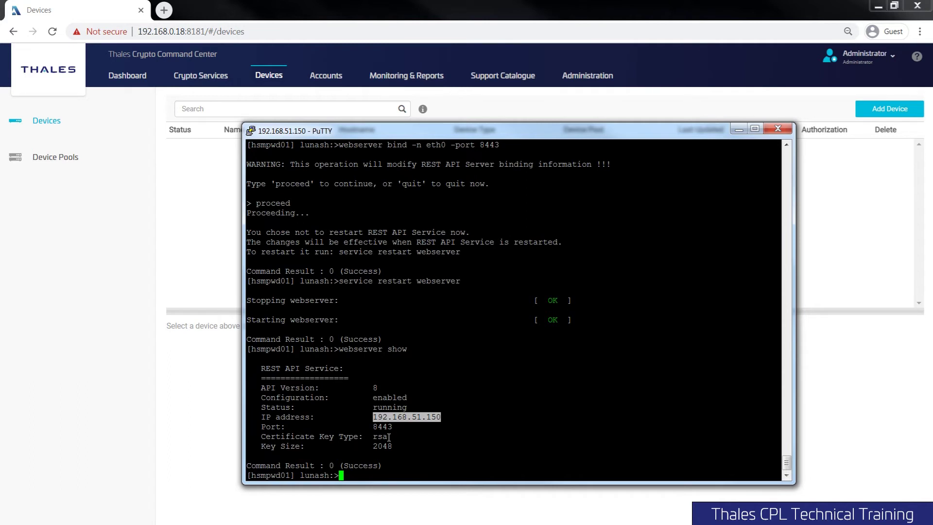
click(382, 432)
double_click(382, 426)
click(395, 391)
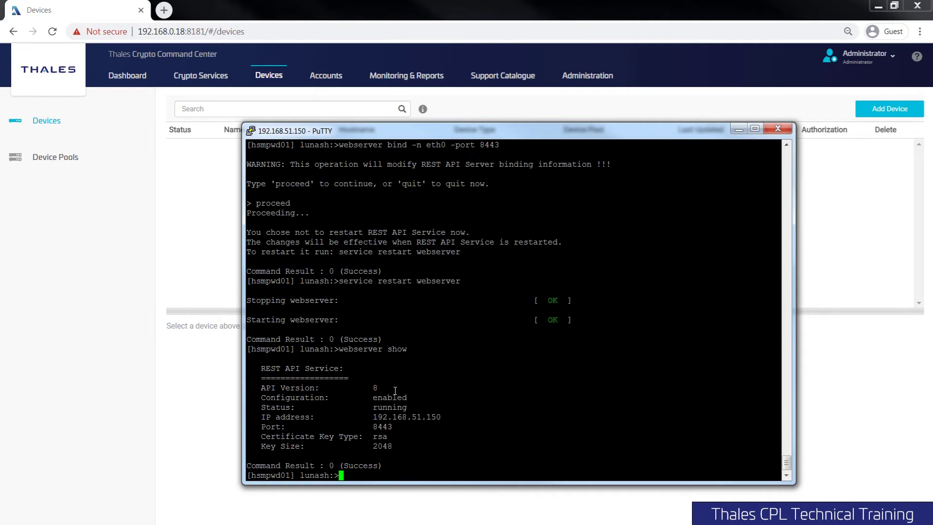
drag(502, 129, 504, 198)
- Add a device named LunaEMEA01 described as 'My Password HSM in the DC' and continue
click(493, 161)
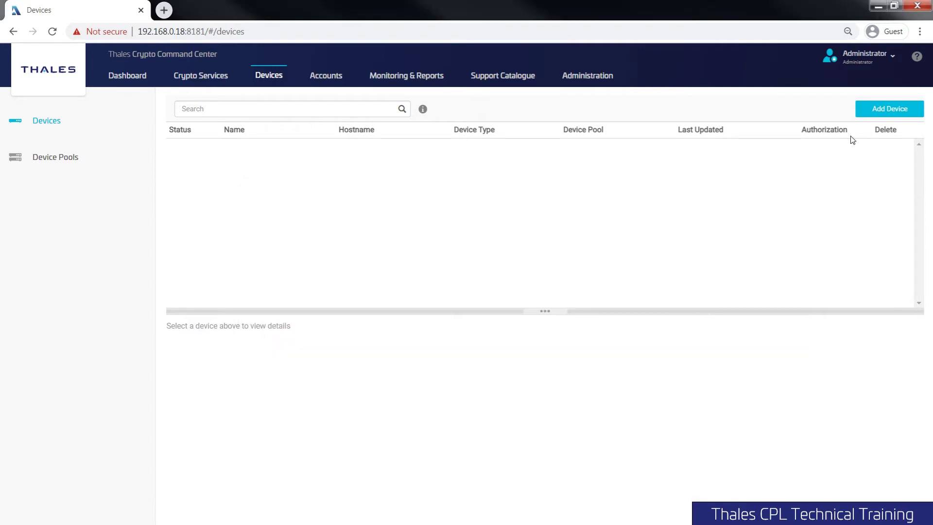
click(892, 109)
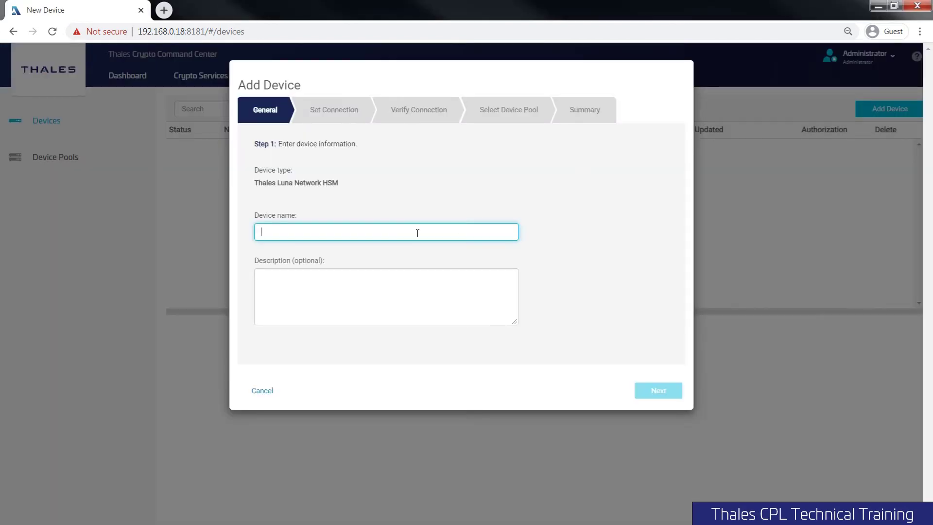
text(LunaEMEA)
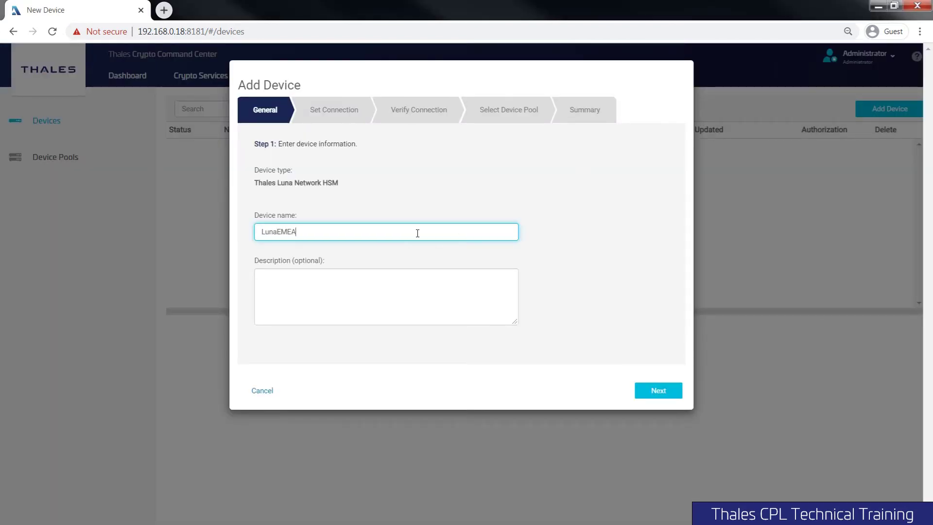
text(01)
click(364, 288)
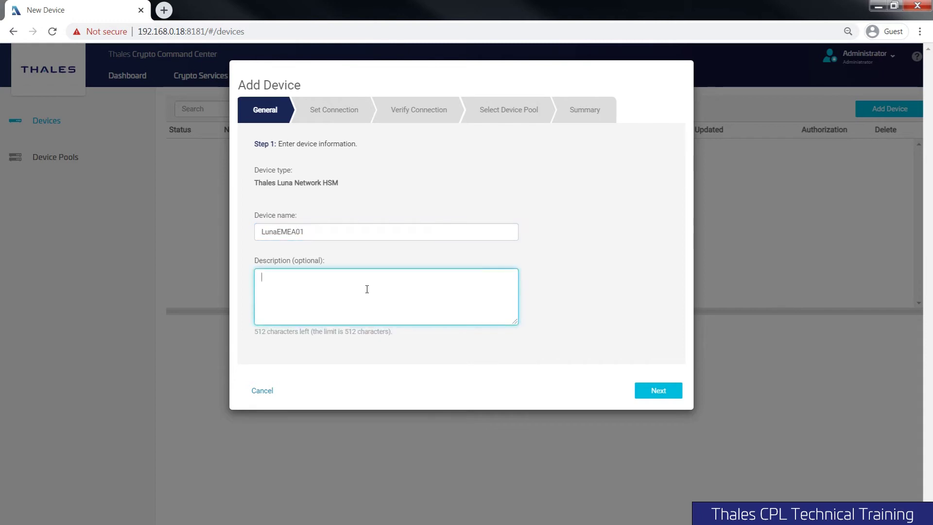
text(My Password HSM in the DC)
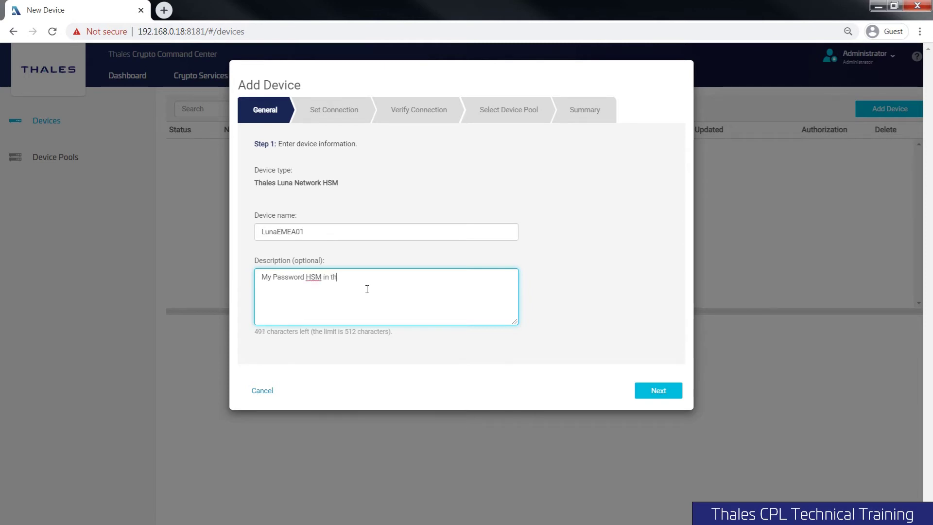
click(650, 392)
- Enter host 192.168.51.150, keep port 8443, enter the admin password and submit
click(325, 209)
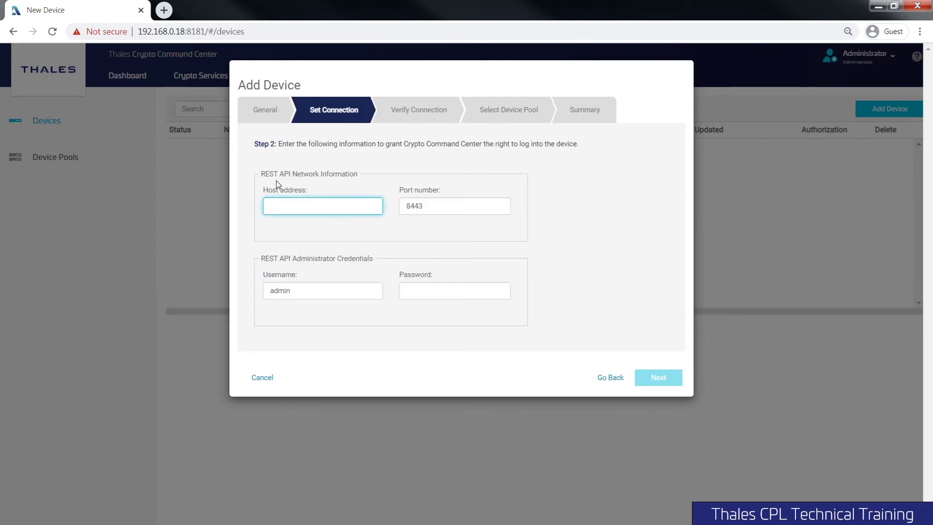
text(192.168.51.150)
double_click(414, 208)
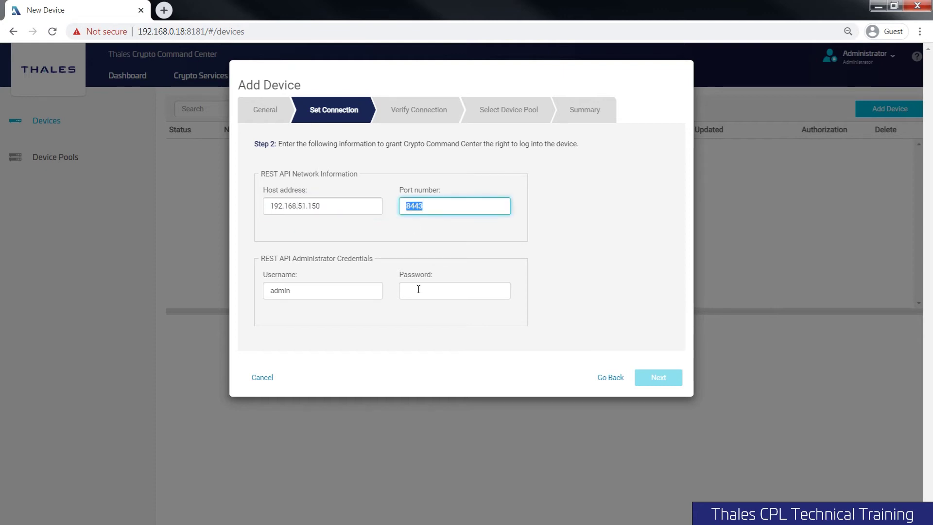
double_click(285, 258)
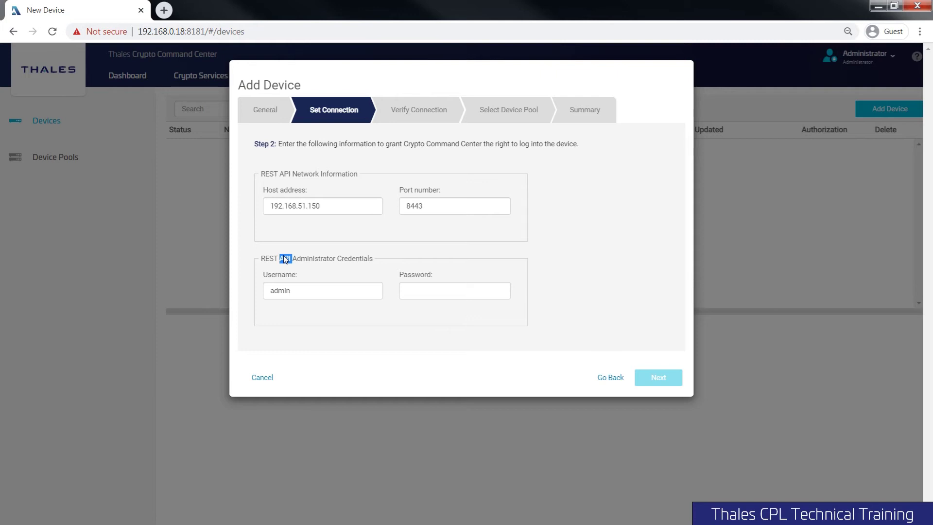
click(416, 291)
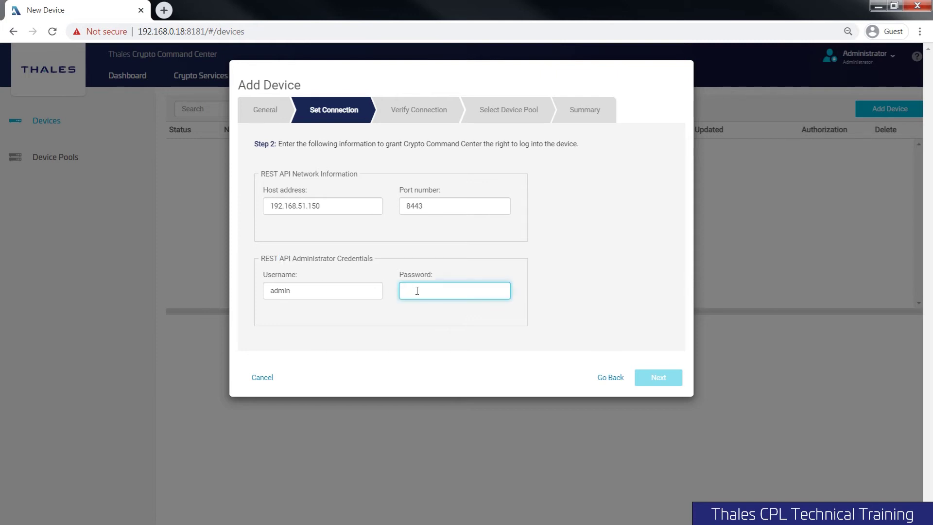
text(an)
click(339, 295)
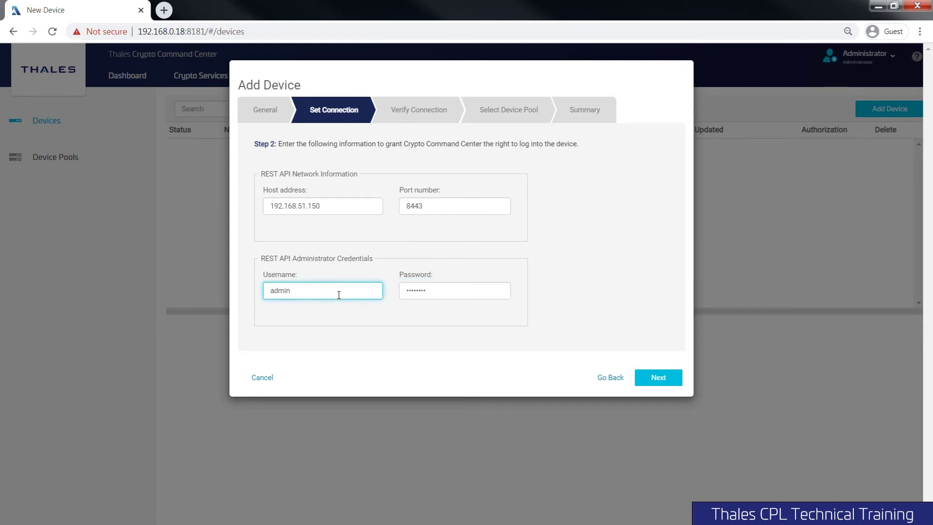
click(661, 379)
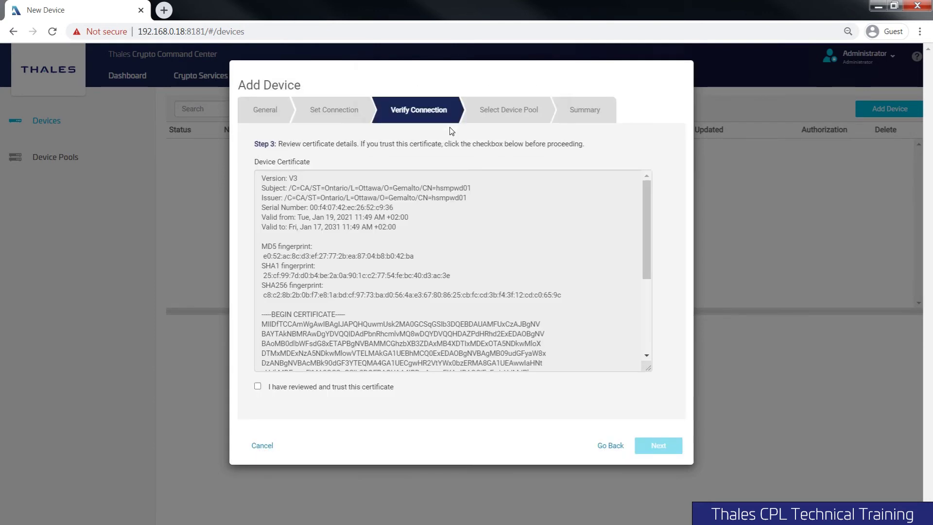
- Compare the device certificate against the PuTTY session and mark it as trusted
key(alt+Tab)
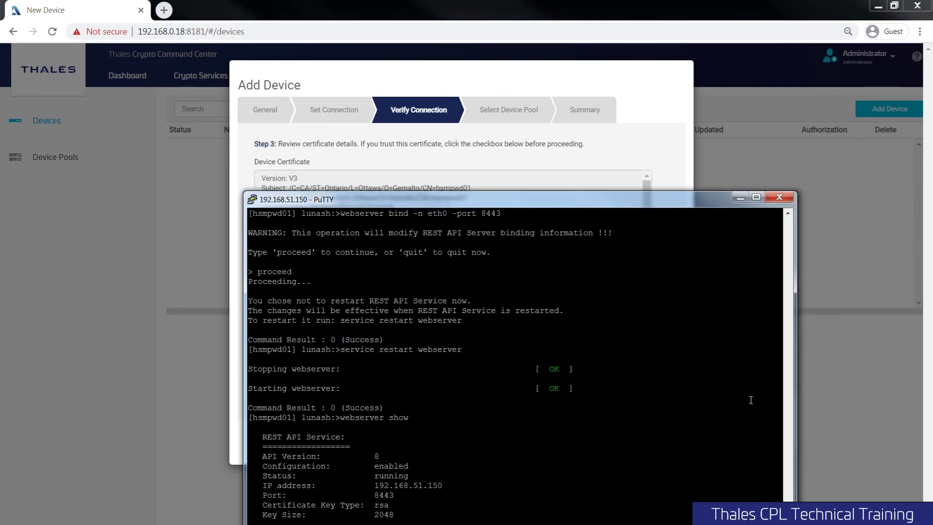
key(alt+Tab)
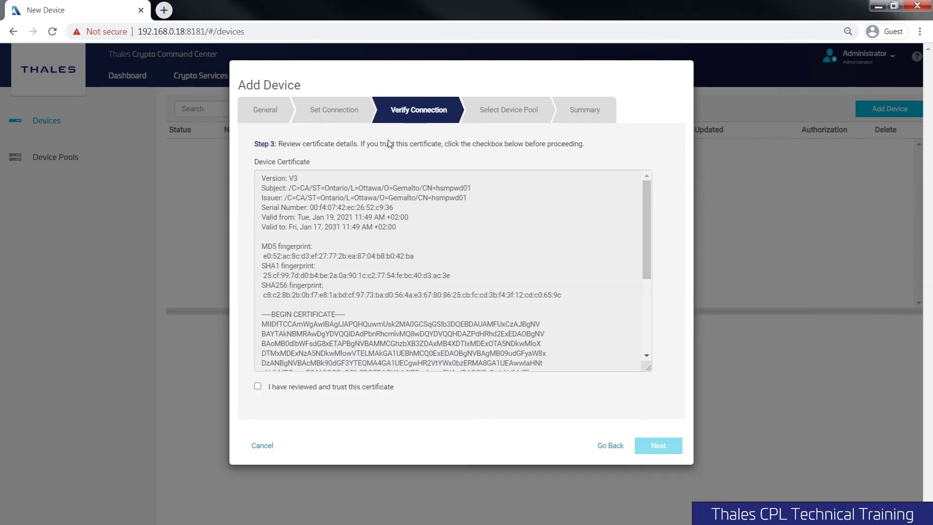
mouse_move(644, 200)
mouse_down()
mouse_move(662, 294)
mouse_move(653, 197)
mouse_up()
click(312, 388)
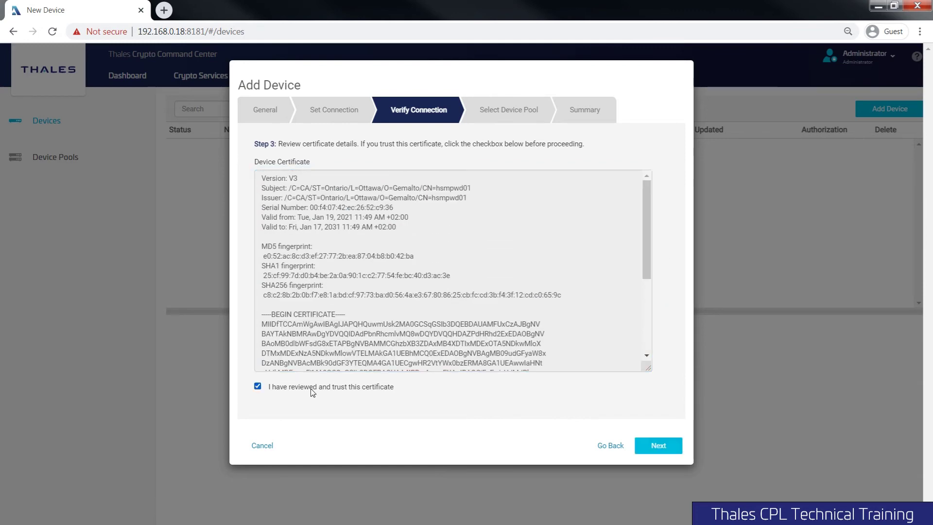
- Assign the new device to the EMEA DC device pool
click(656, 447)
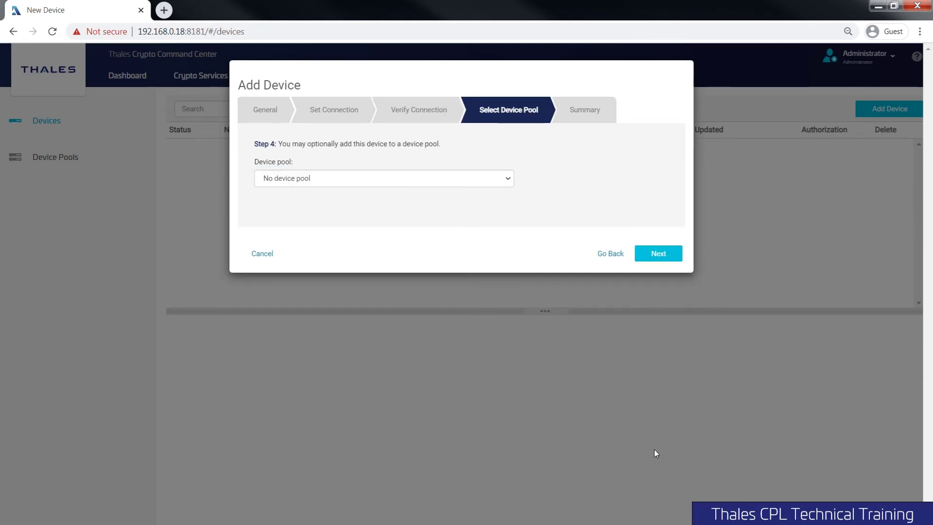
click(395, 179)
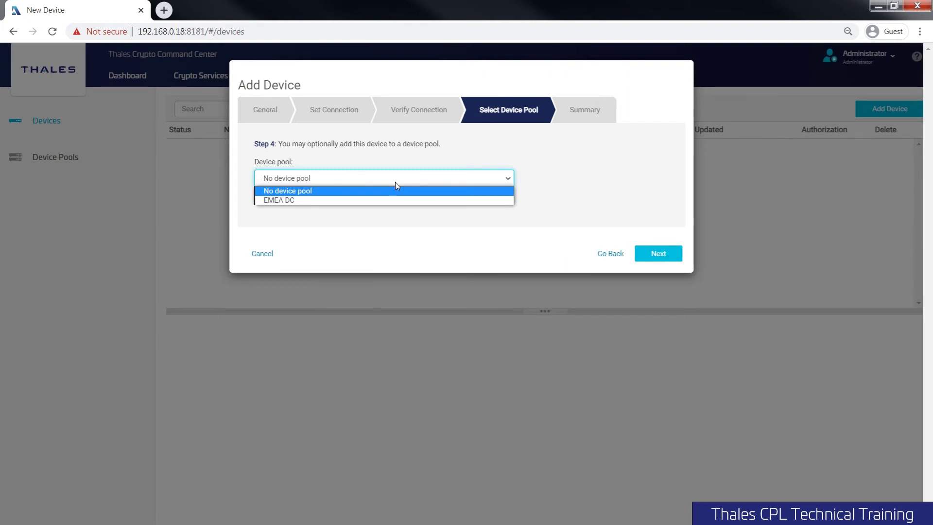
click(400, 221)
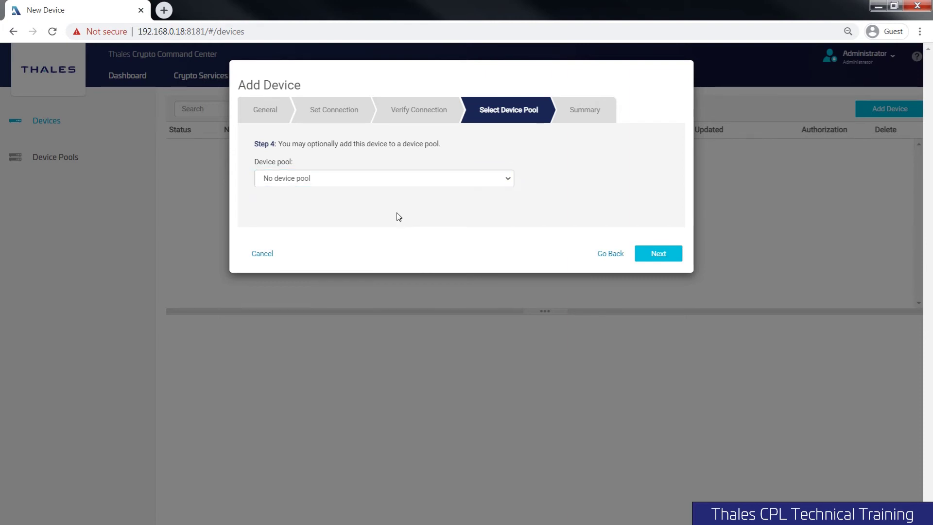
click(373, 184)
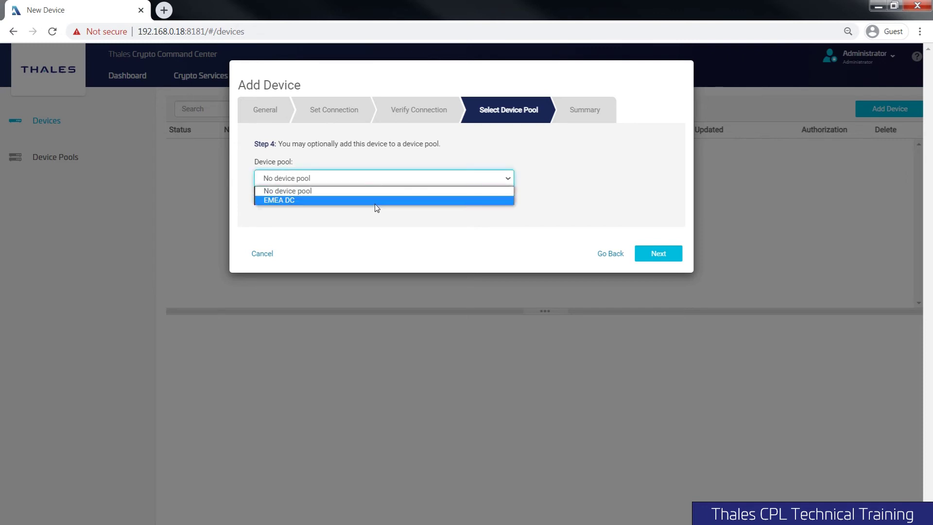
click(374, 201)
- Review the summary showing version 6.x and above, then finish adding the device
click(664, 262)
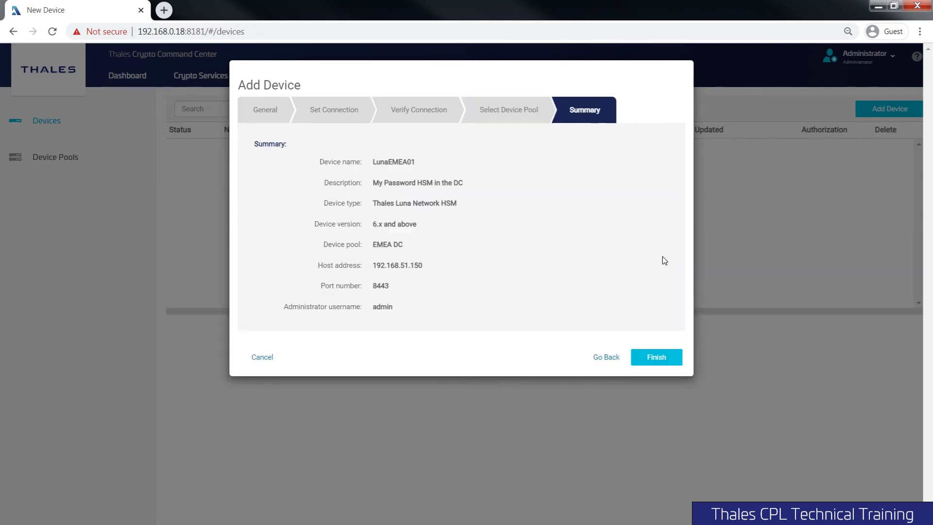
triple_click(392, 224)
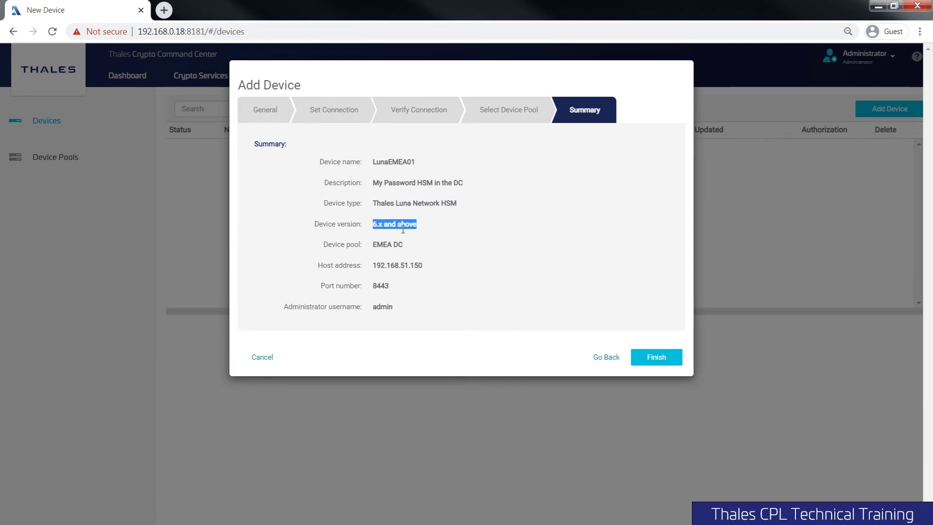
click(665, 364)
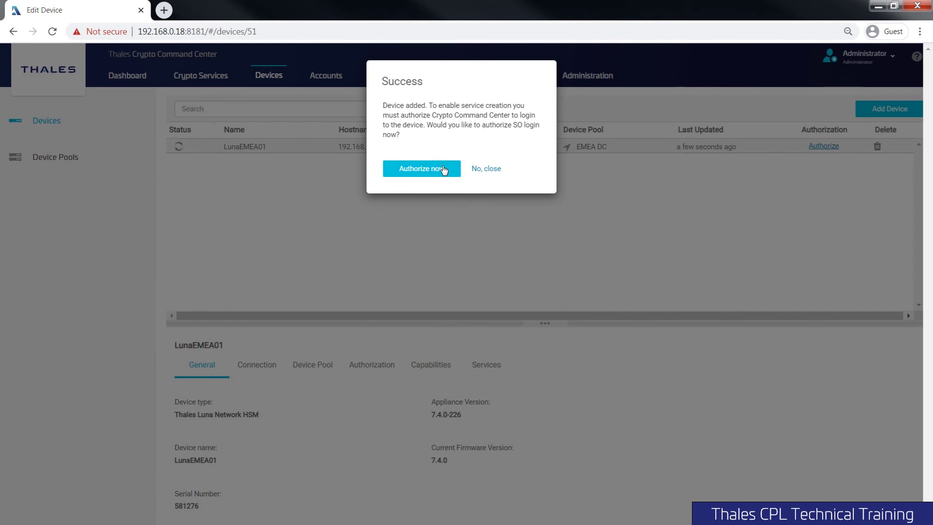
- Decline SO authorization by choosing 'No, close' on the Success prompt
click(484, 174)
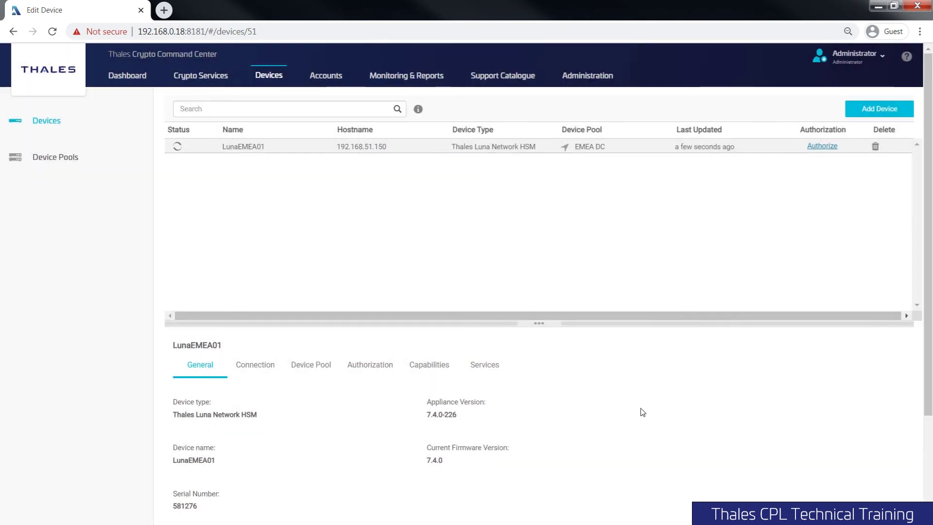
- Review the General tab's appliance version, current firmware version and serial number 581276
scroll(644, 414, down, 3)
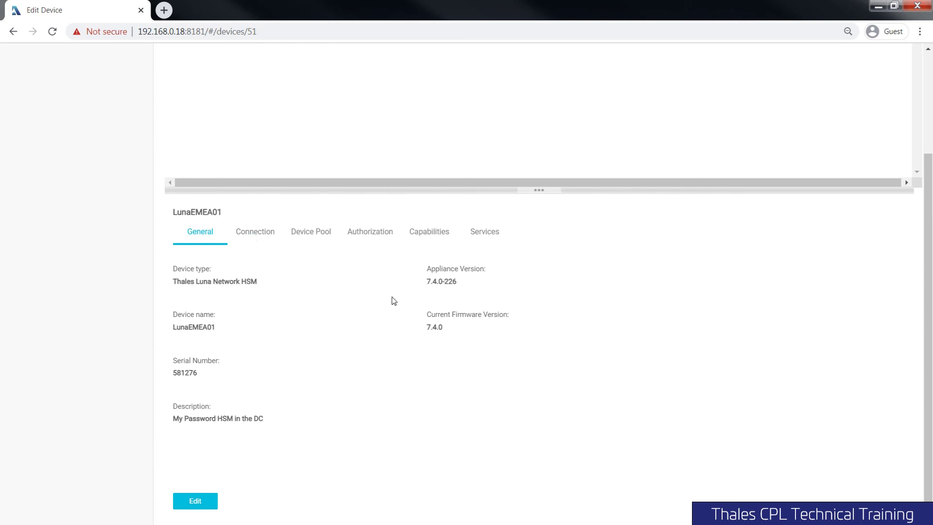
triple_click(452, 274)
triple_click(448, 314)
triple_click(192, 373)
- Check the connection details and certificate, then view the device pool showing EMEA DC
click(258, 231)
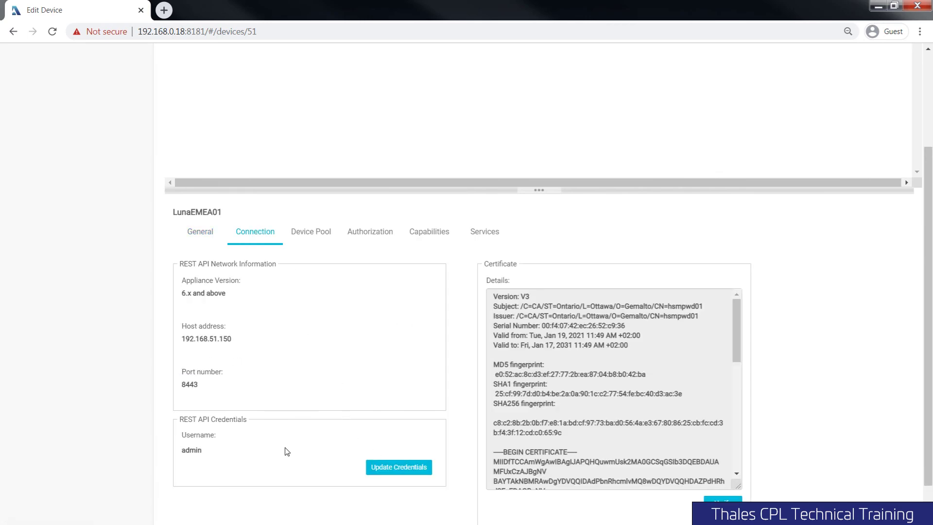
scroll(287, 451, down, 1)
scroll(663, 318, down, 3)
scroll(670, 363, down, 2)
scroll(671, 362, up, 5)
scroll(452, 327, up, 4)
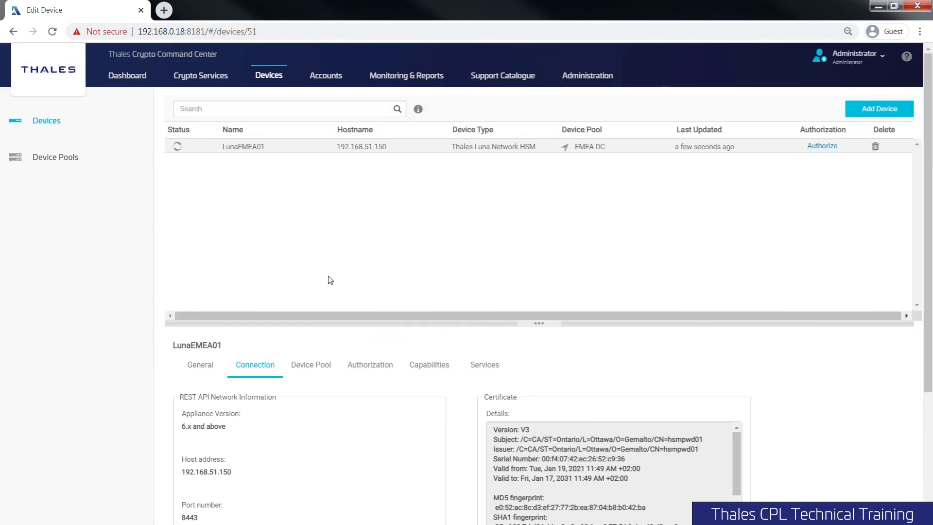
click(326, 363)
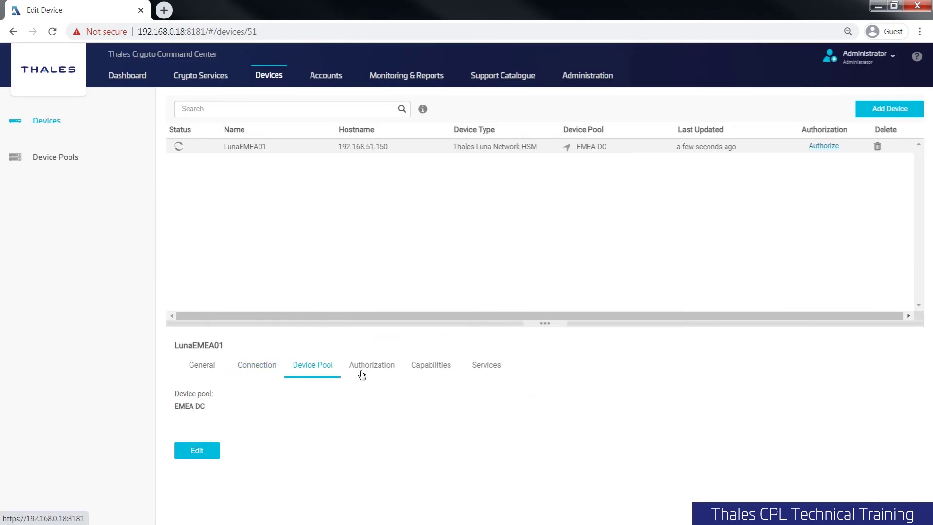
- Check authorization status, then note the Enterprise Performance and Cloning backup capabilities
click(400, 370)
click(425, 368)
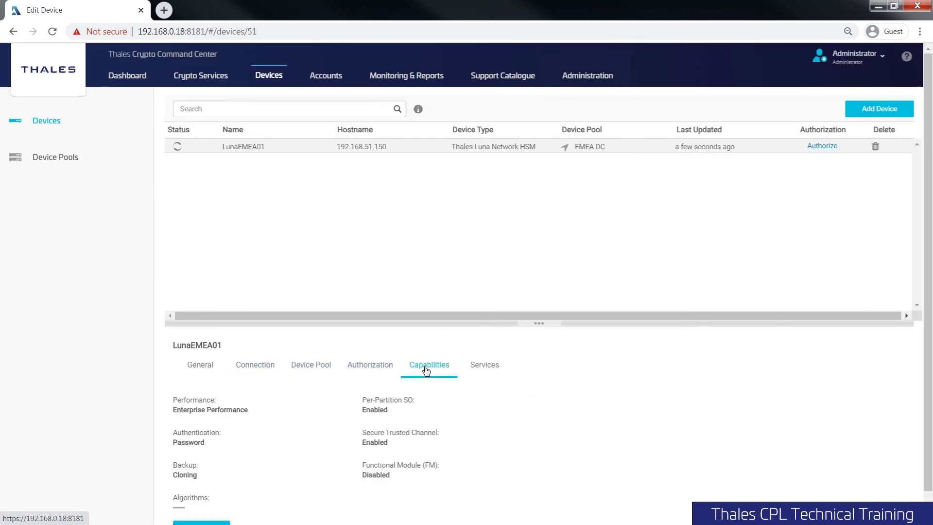
scroll(437, 392, down, 1)
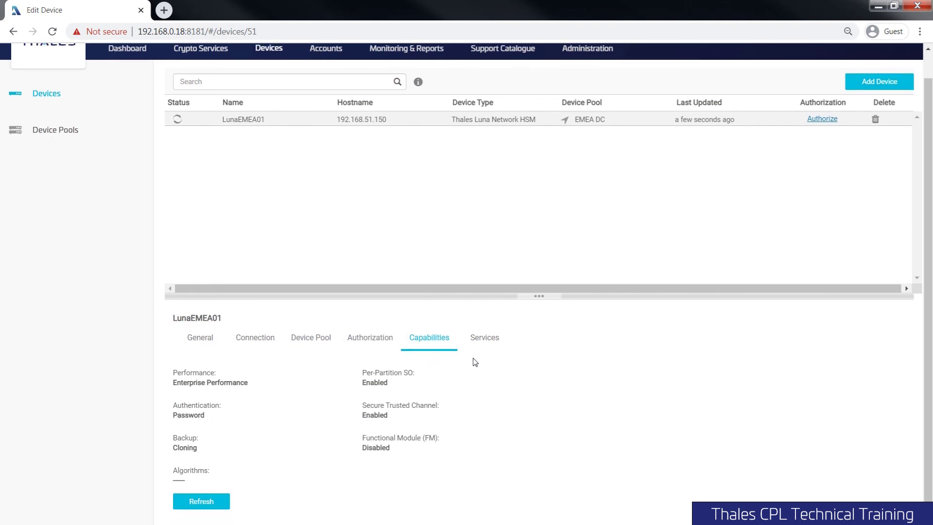
double_click(208, 372)
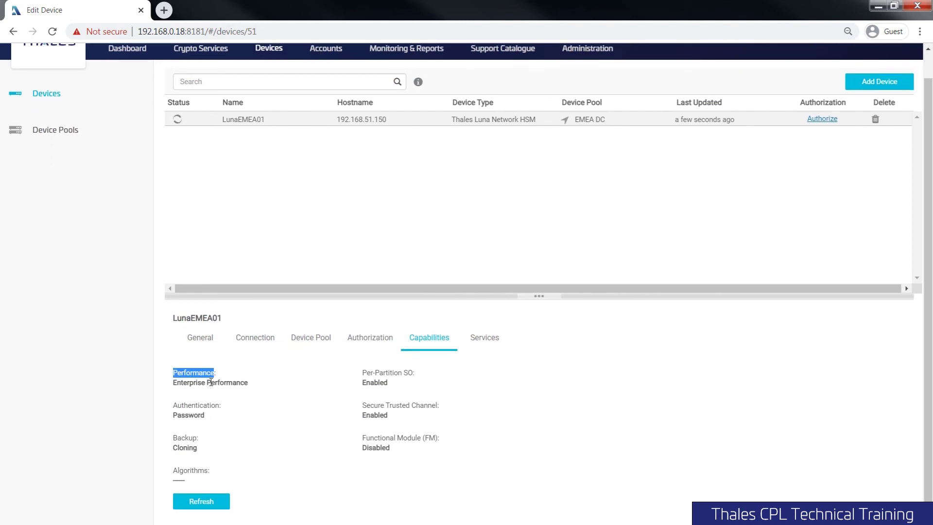
triple_click(212, 382)
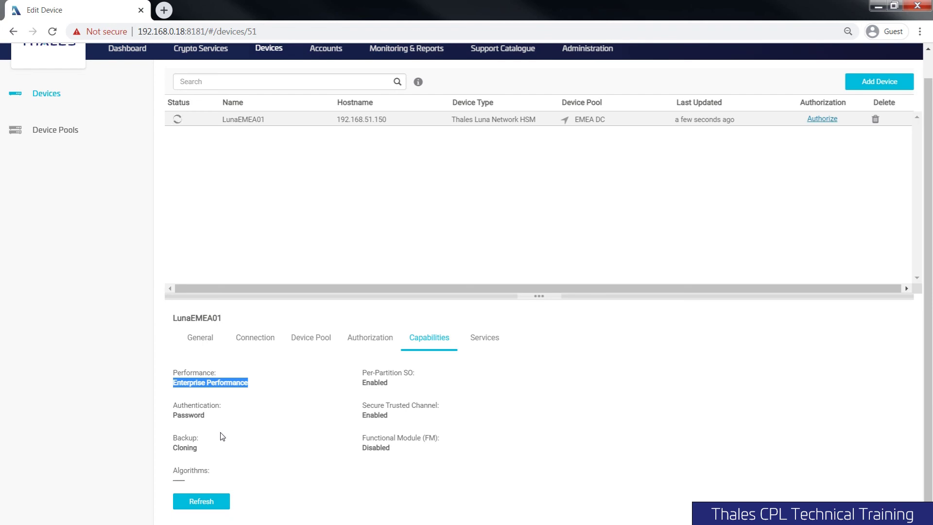
double_click(188, 445)
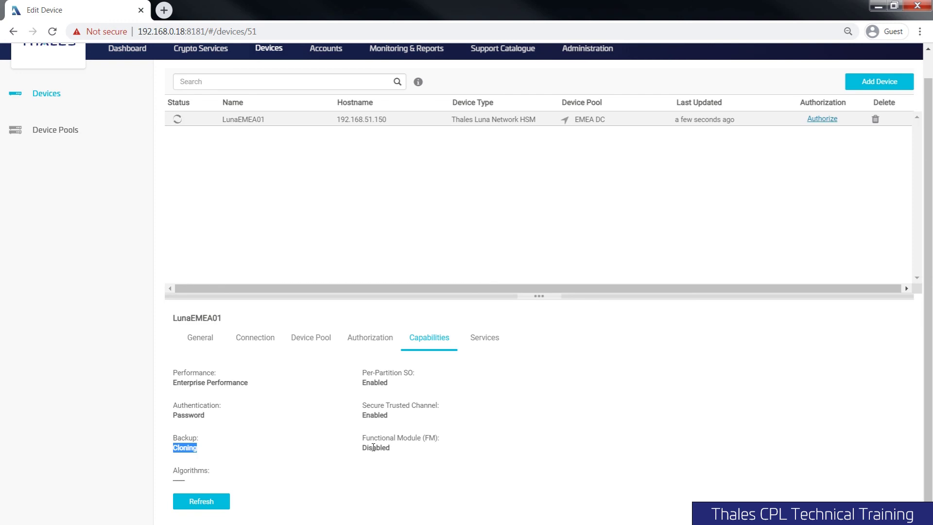
- Note the Per-Partition SO, Secure Trusted Channel and FM settings, then view the empty services list
triple_click(382, 375)
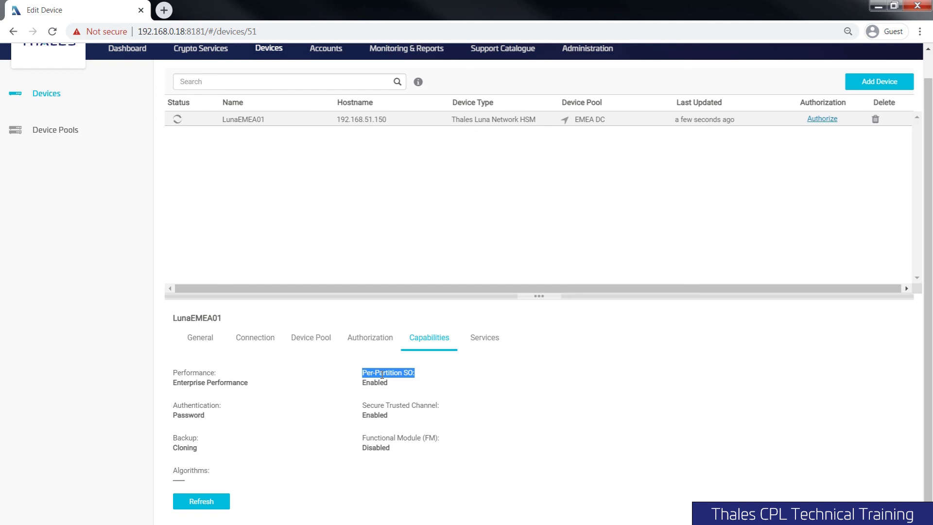
click(384, 403)
triple_click(384, 404)
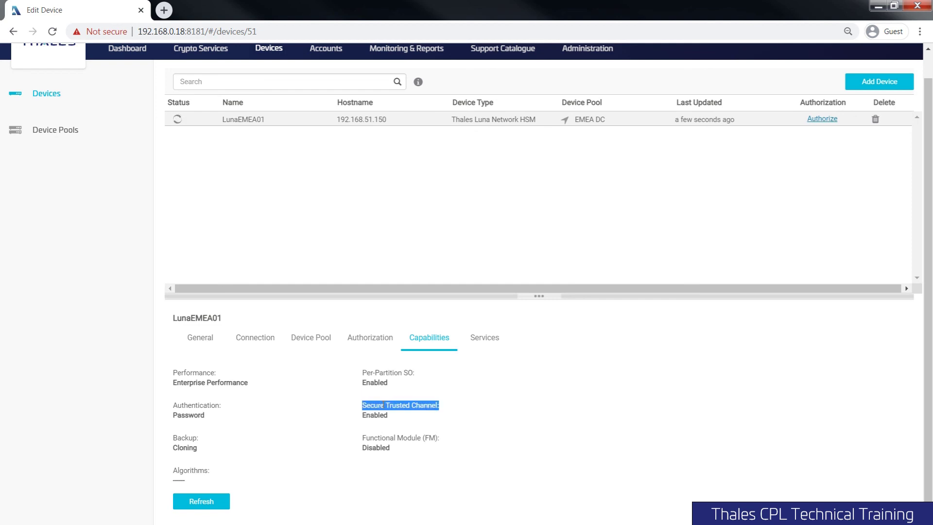
triple_click(399, 438)
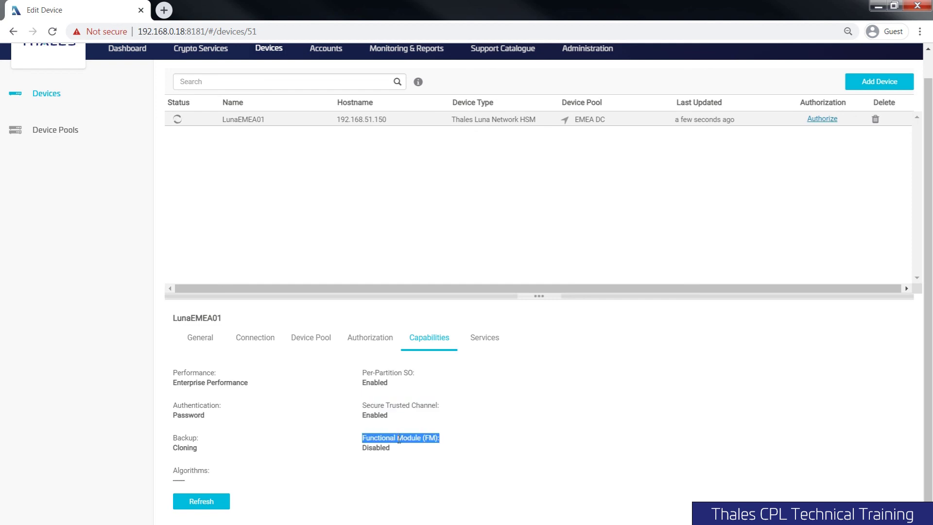
click(487, 340)
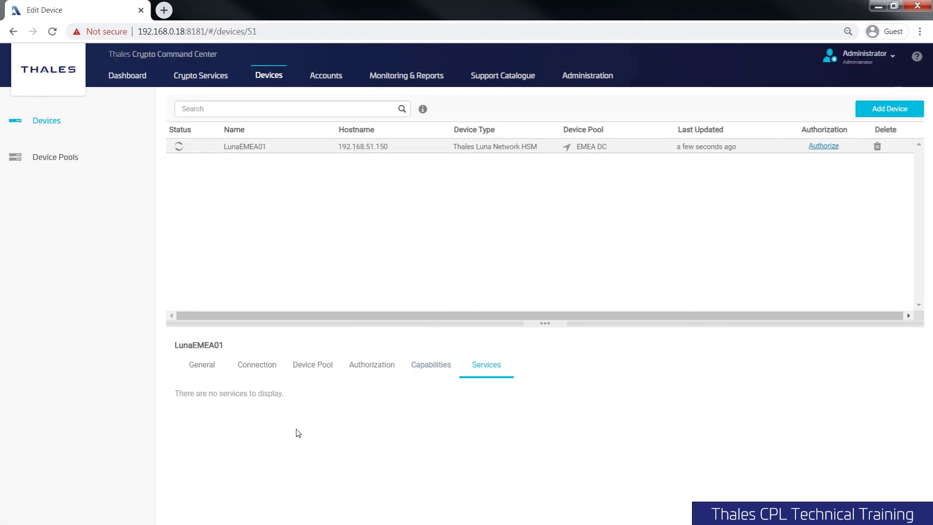